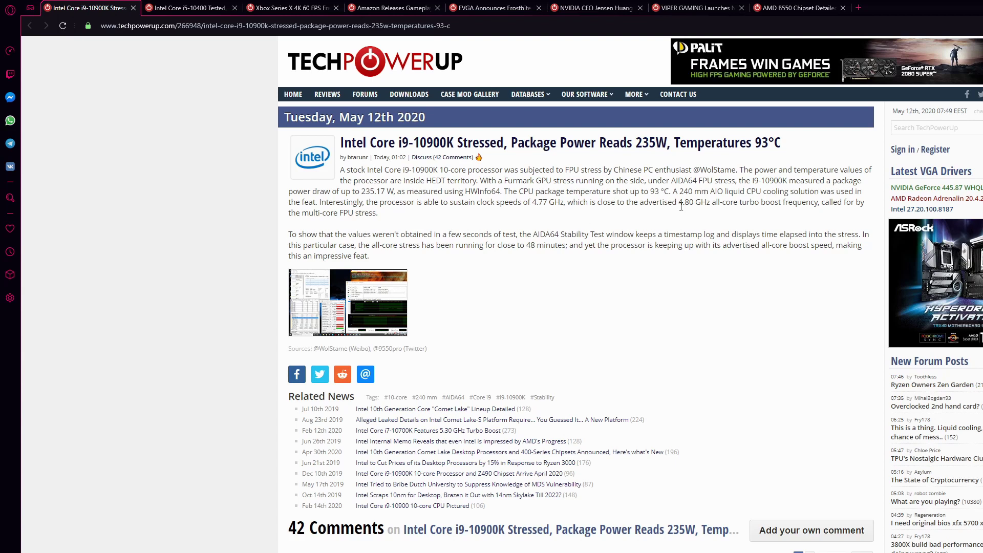
pyautogui.scroll(-1, 665, 234)
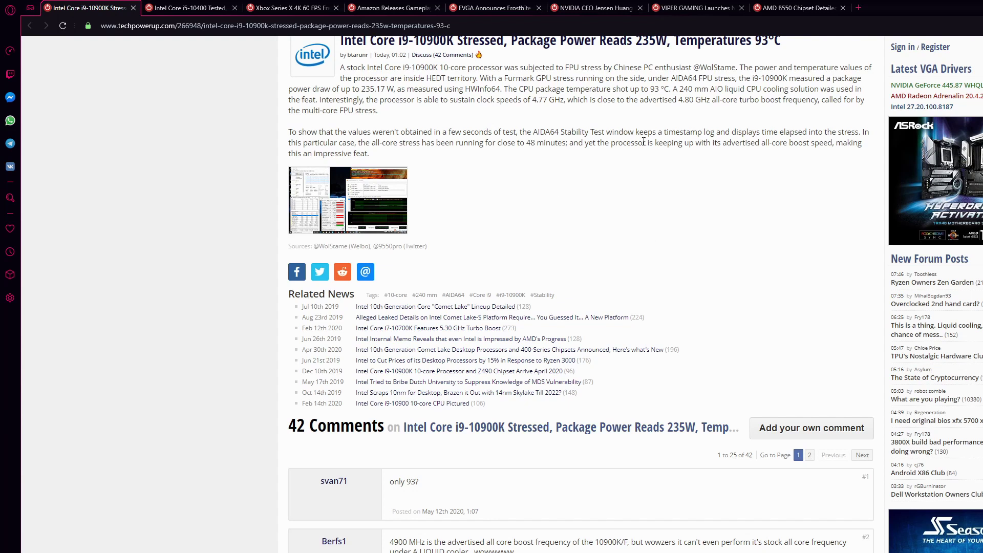
pyautogui.scroll(1, 644, 142)
# Switch to the 'Intel Core i5-10400 Tested' article tab and view it from the top.
pyautogui.click(192, 8)
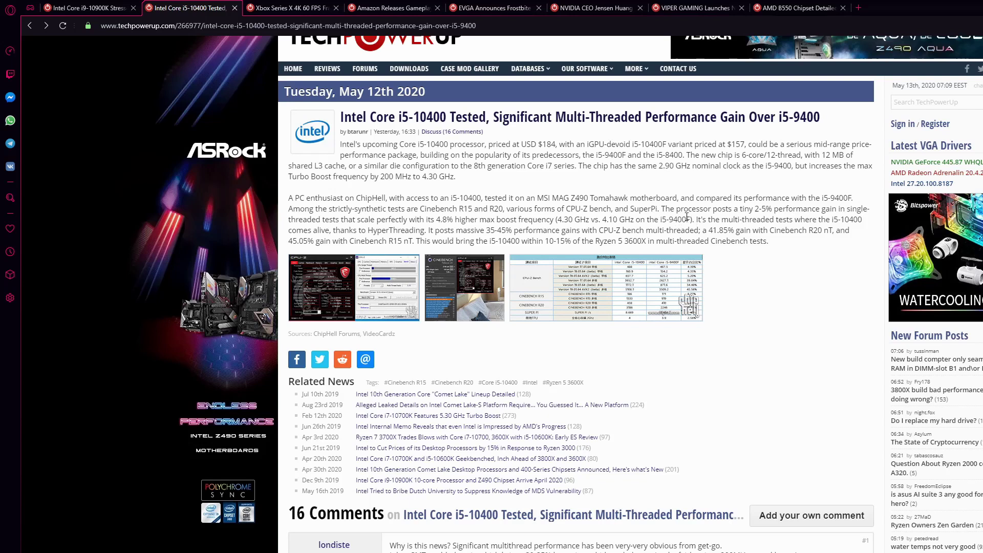
pyautogui.scroll(-1, 839, 242)
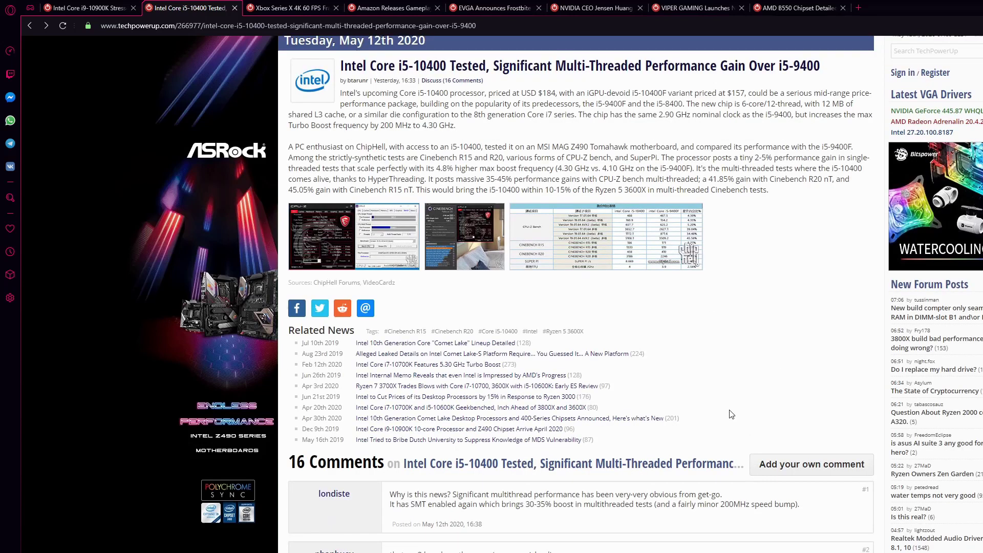
pyautogui.scroll(2, 500, 327)
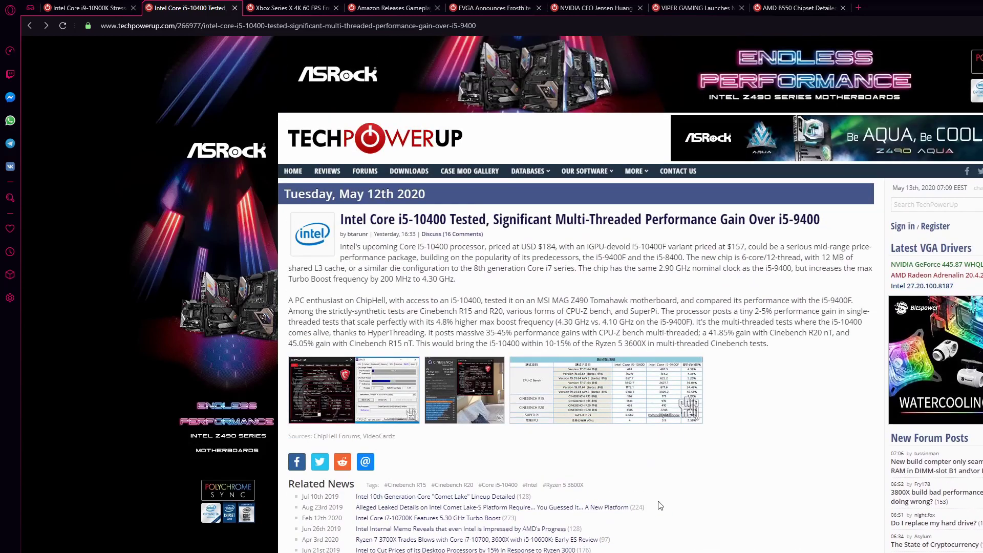